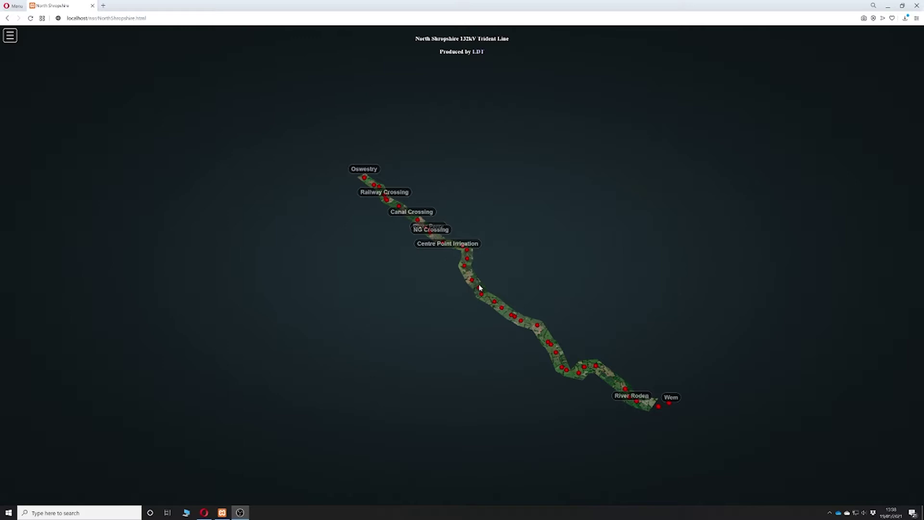
Zoom in and orbit along the Trident Line to an oblique view past the farmstead toward River Roden
{"action": "scroll", "coordinate": [479, 288], "scroll_direction": "up", "scroll_amount": 8}
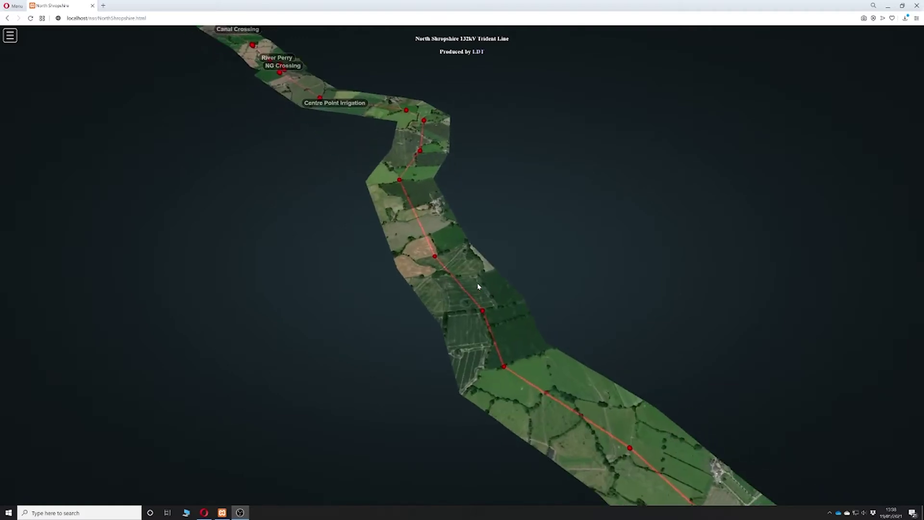
{"action": "scroll", "coordinate": [478, 287], "scroll_direction": "up", "scroll_amount": 5}
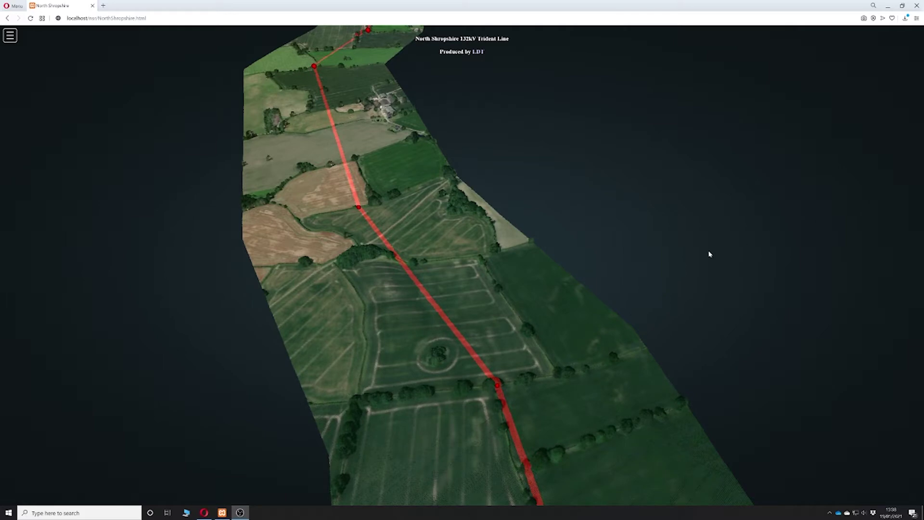
{"action": "left_click", "coordinate": [419, 266]}
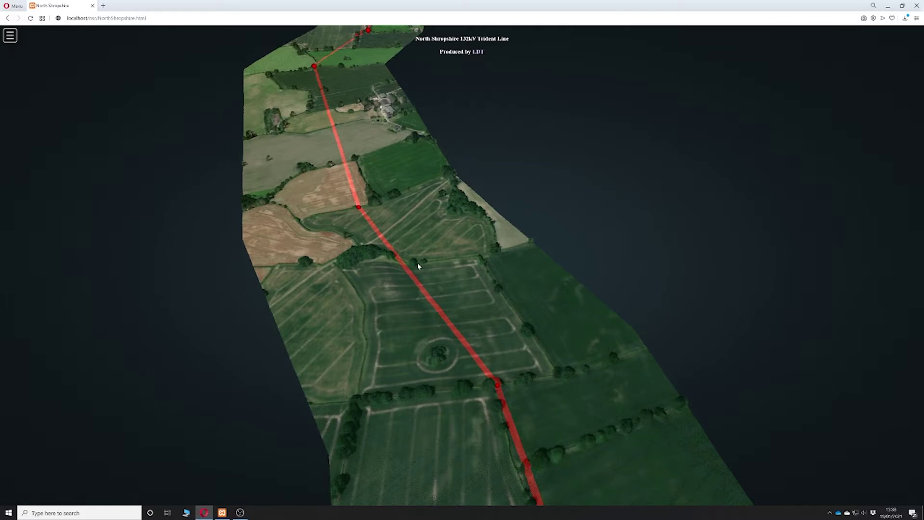
{"action": "left_click_drag", "start_coordinate": [447, 257], "coordinate": [815, 150]}
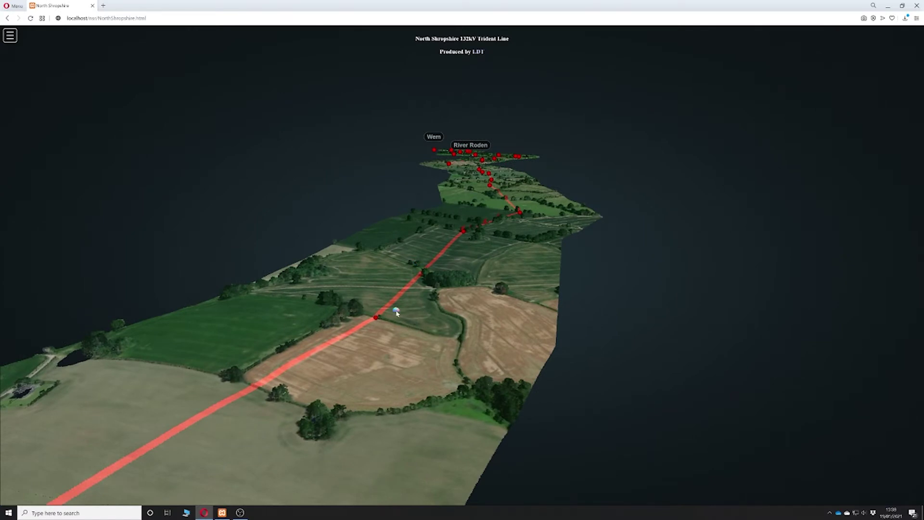
{"action": "left_click_drag", "start_coordinate": [414, 294], "coordinate": [538, 195]}
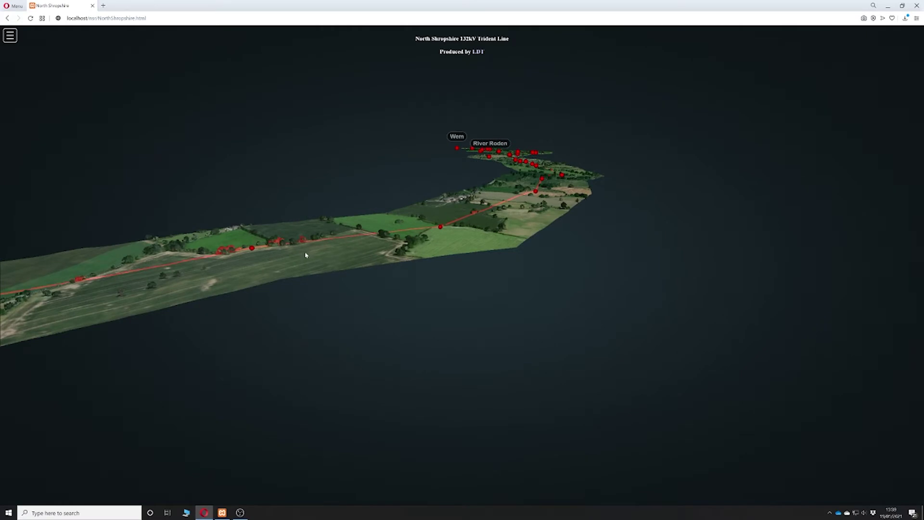
{"action": "middle_click_drag", "start_coordinate": [306, 256], "coordinate": [308, 313]}
{"action": "left_click_drag", "start_coordinate": [163, 324], "coordinate": [656, 178]}
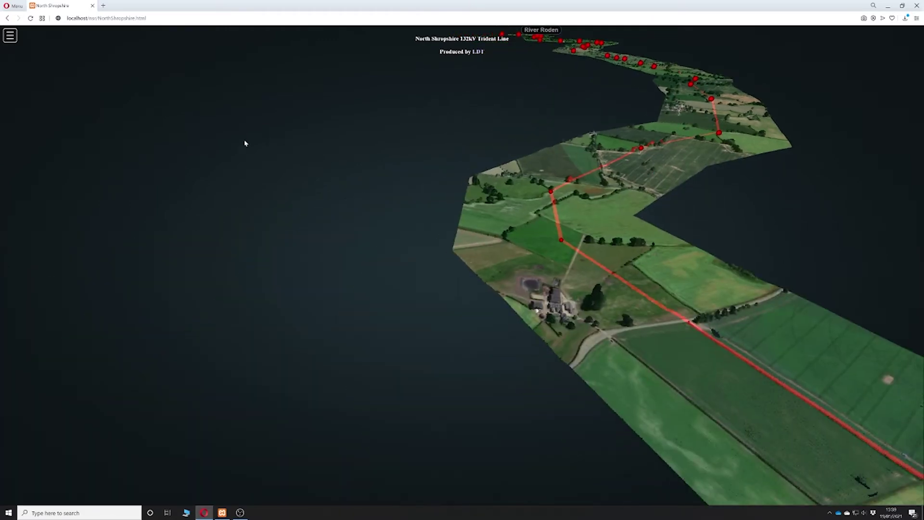
Reset to the overview, fly to the Railway Crossing annotation and zoom back out
{"action": "left_click", "coordinate": [31, 18]}
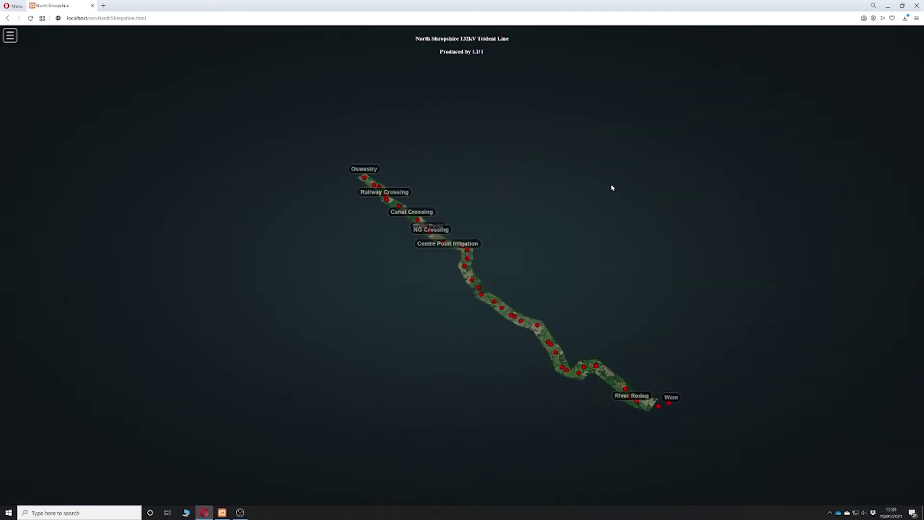
{"action": "left_click", "coordinate": [383, 193]}
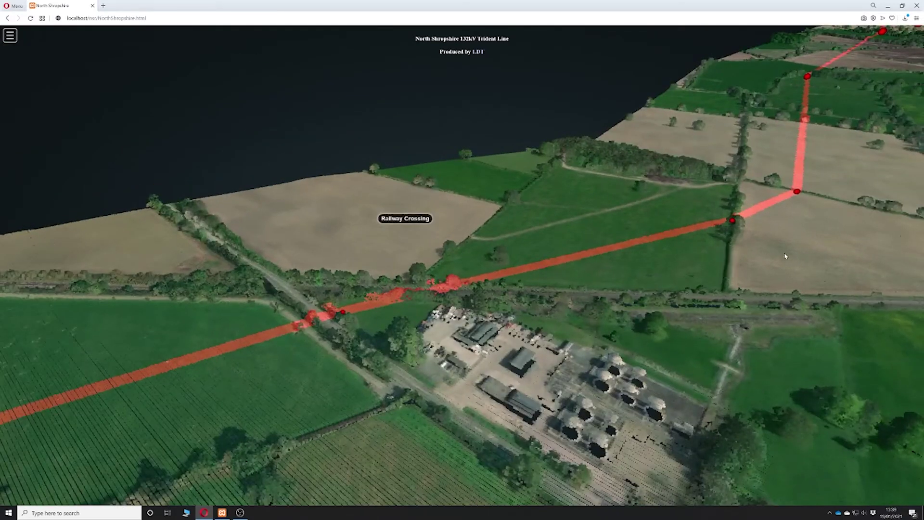
{"action": "scroll", "coordinate": [785, 257], "scroll_direction": "down", "scroll_amount": 5}
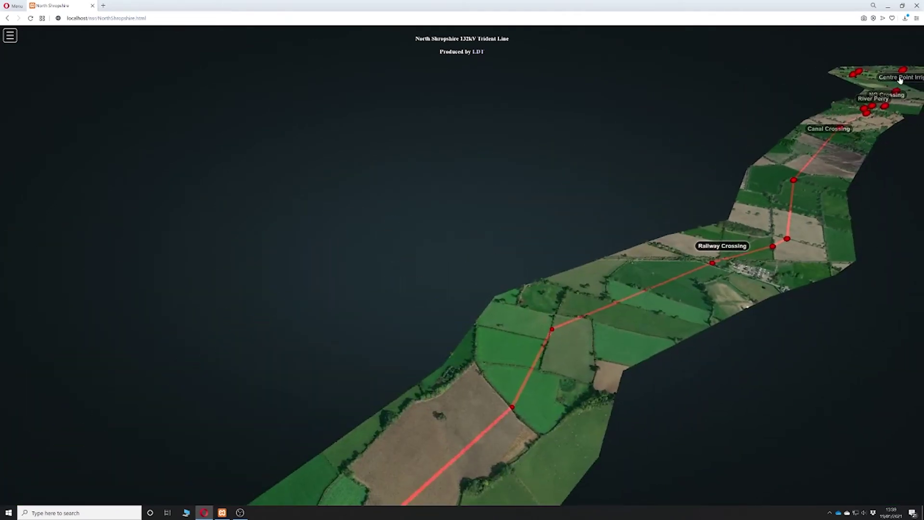
Visit the Centre Point Irrigation and River Roden annotations, then reload to the whole-route overview
{"action": "left_click", "coordinate": [901, 78]}
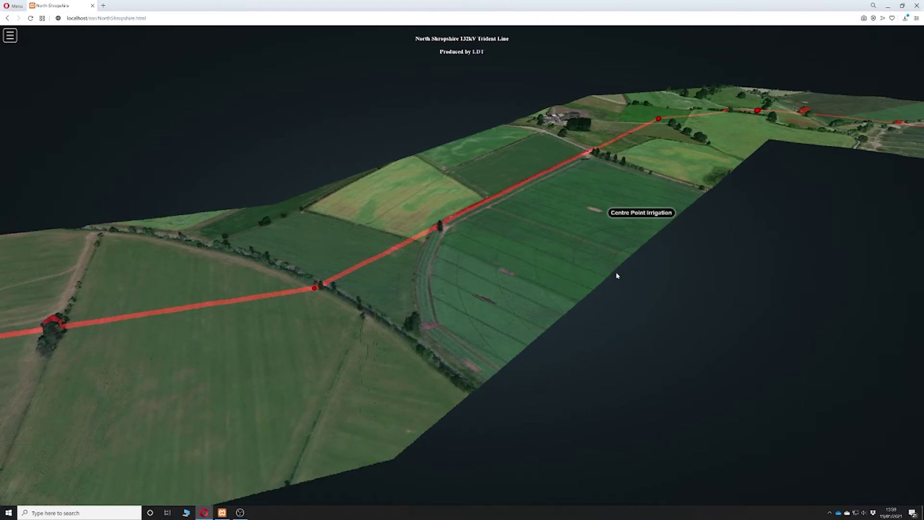
{"action": "scroll", "coordinate": [518, 266], "scroll_direction": "down", "scroll_amount": 6}
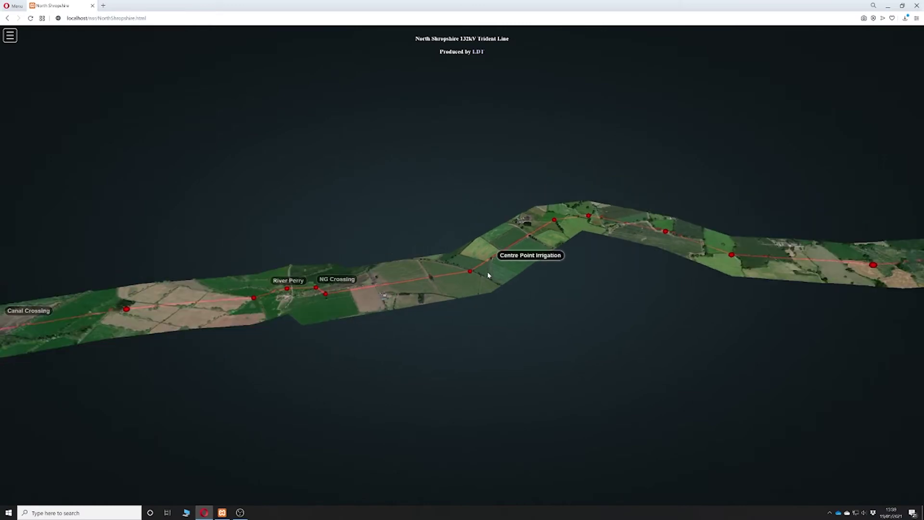
{"action": "scroll", "coordinate": [783, 274], "scroll_direction": "down", "scroll_amount": 3}
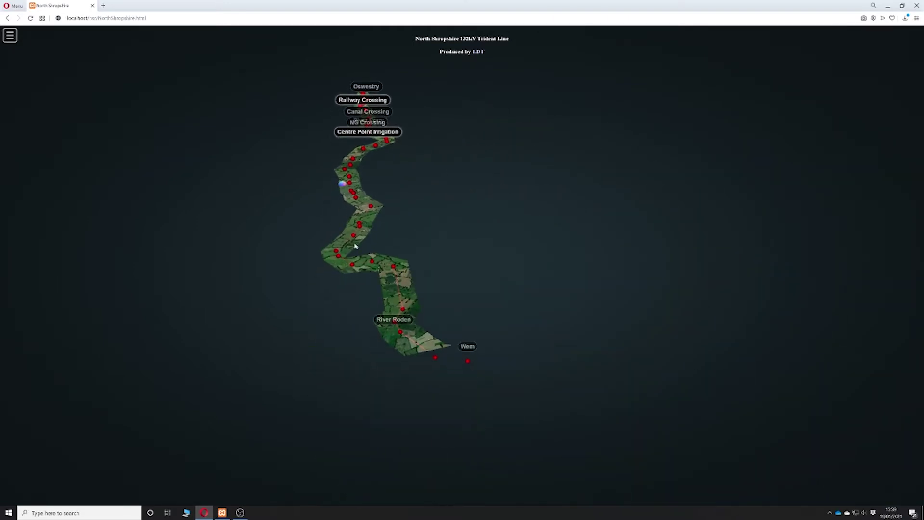
{"action": "left_click", "coordinate": [394, 319]}
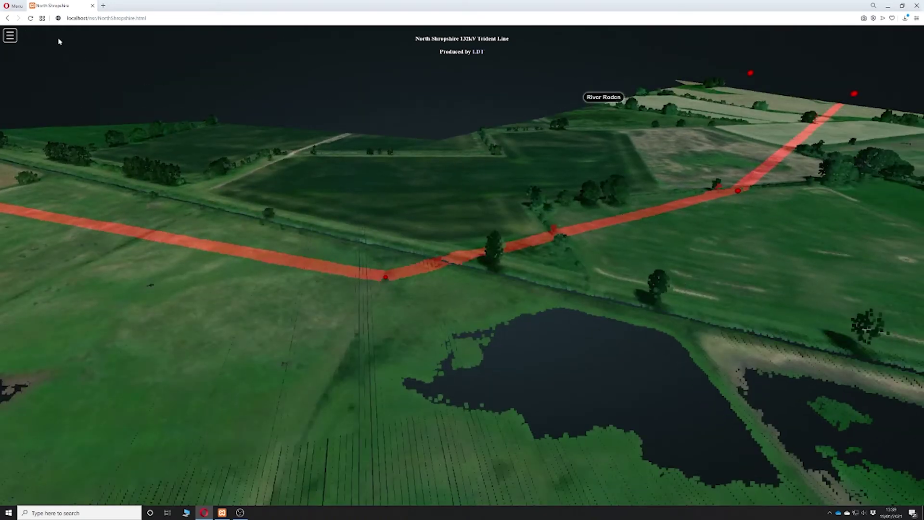
{"action": "left_click", "coordinate": [29, 18]}
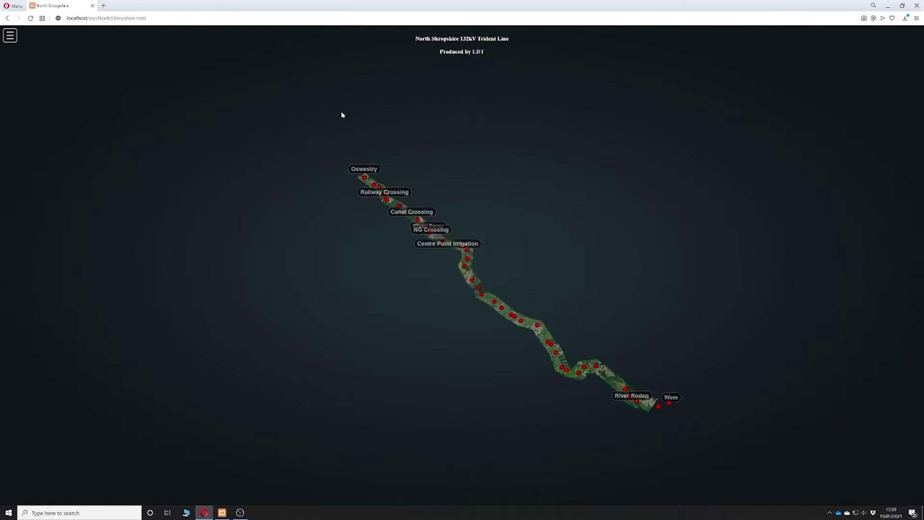
Open the settings sidebar, expand and collapse Appearance, and change the navigation mode
{"action": "left_click", "coordinate": [10, 36]}
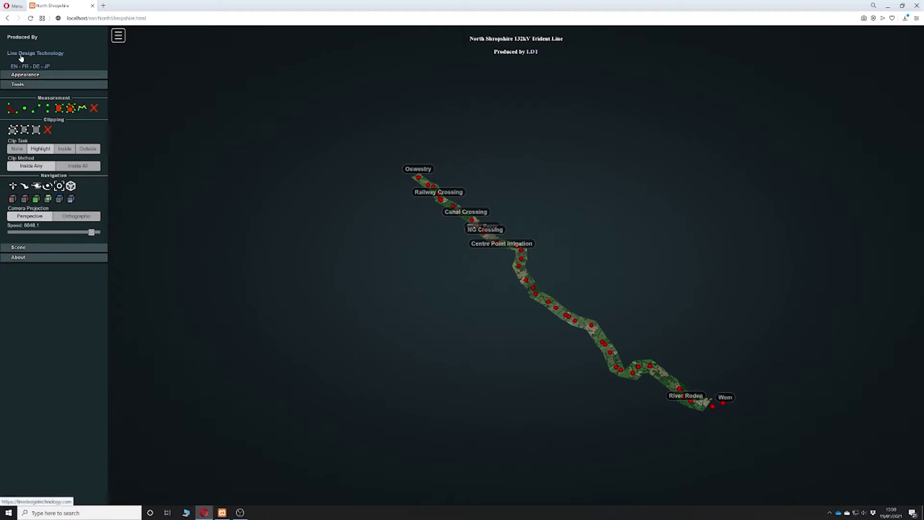
{"action": "left_click", "coordinate": [22, 76]}
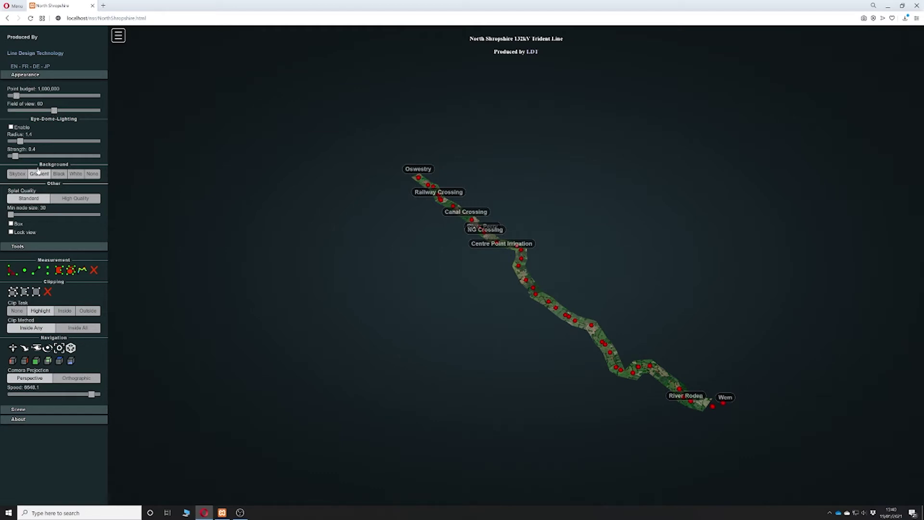
{"action": "left_click", "coordinate": [28, 76]}
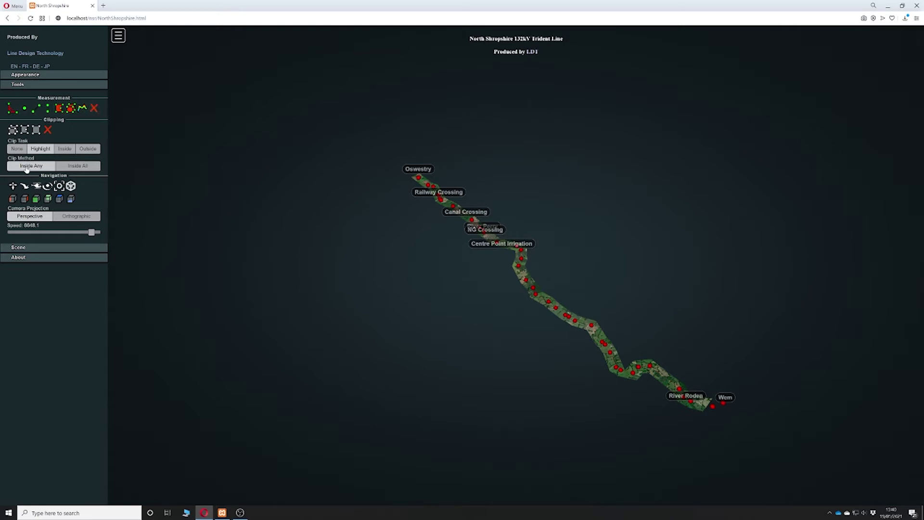
{"action": "left_click", "coordinate": [13, 186]}
Switch to a preset side camera view and zoom in on the fields near Railway Crossing
{"action": "left_click", "coordinate": [60, 199]}
{"action": "scroll", "coordinate": [377, 248], "scroll_direction": "up", "scroll_amount": 3}
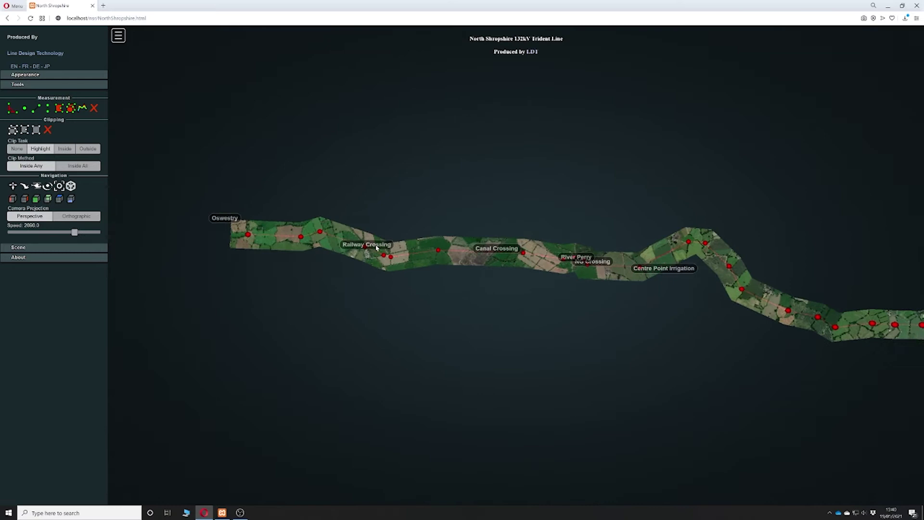
{"action": "scroll", "coordinate": [377, 248], "scroll_direction": "up", "scroll_amount": 5}
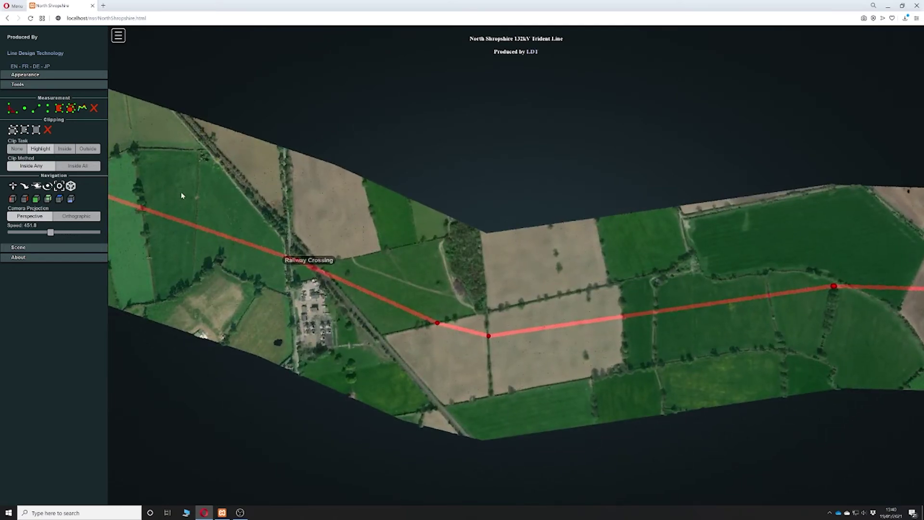
{"action": "left_click_drag", "start_coordinate": [182, 195], "coordinate": [445, 204]}
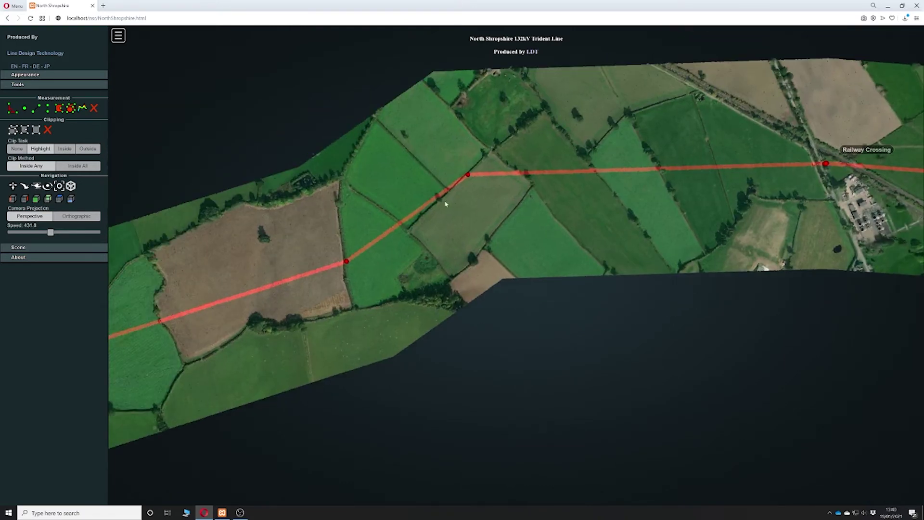
Zoom onto the field beside the red route line and measure the lone tree's height at 12.95 m
{"action": "left_click_drag", "start_coordinate": [343, 265], "coordinate": [371, 68]}
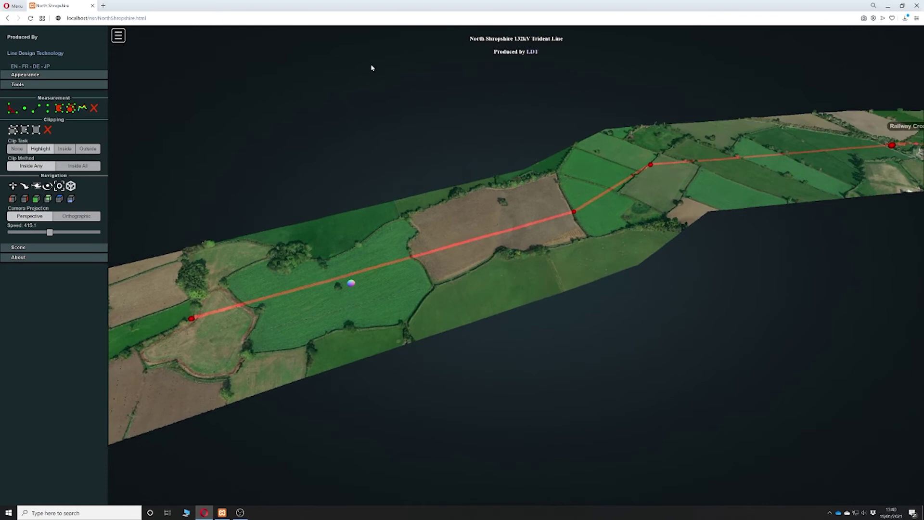
{"action": "scroll", "coordinate": [336, 295], "scroll_direction": "up", "scroll_amount": 5}
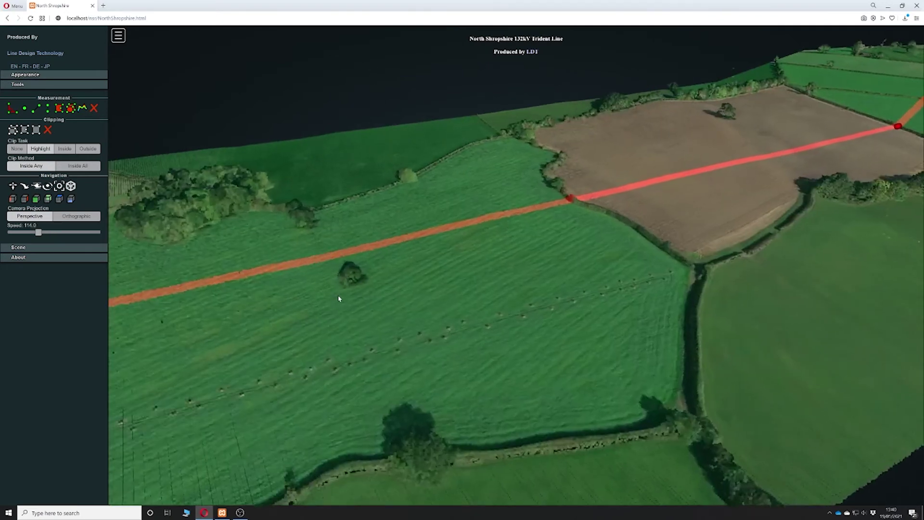
{"action": "scroll", "coordinate": [345, 296], "scroll_direction": "up", "scroll_amount": 4}
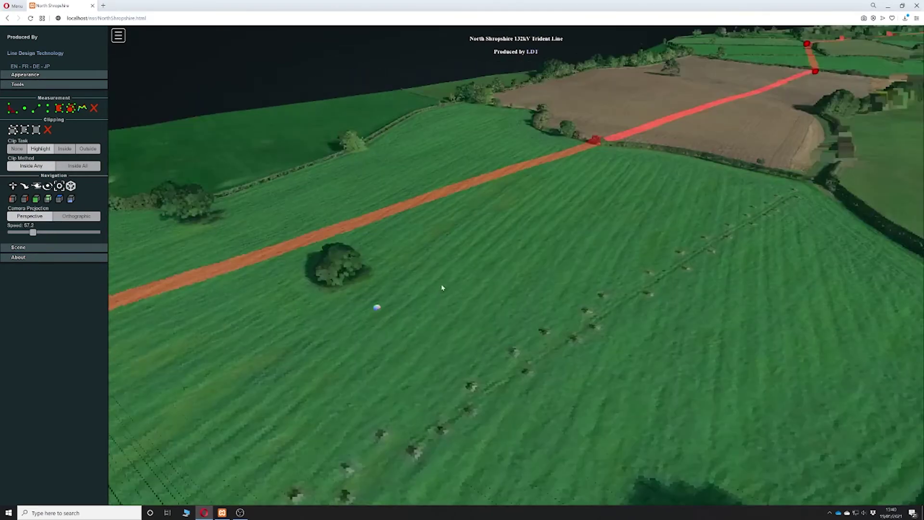
{"action": "left_click_drag", "start_coordinate": [443, 288], "coordinate": [423, 256]}
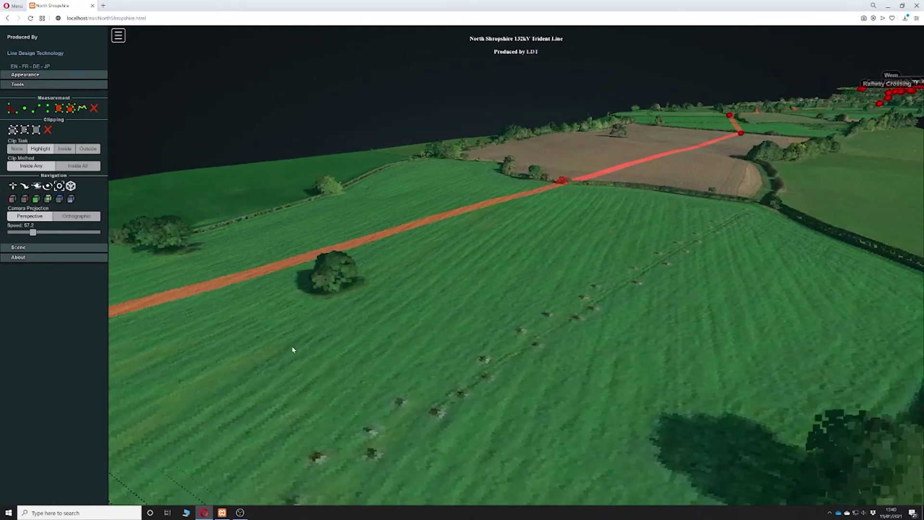
{"action": "left_click", "coordinate": [332, 252]}
Place a coordinate marker on the field, measure a 126.60 m distance across it, then reload
{"action": "scroll", "coordinate": [438, 289], "scroll_direction": "down", "scroll_amount": 5}
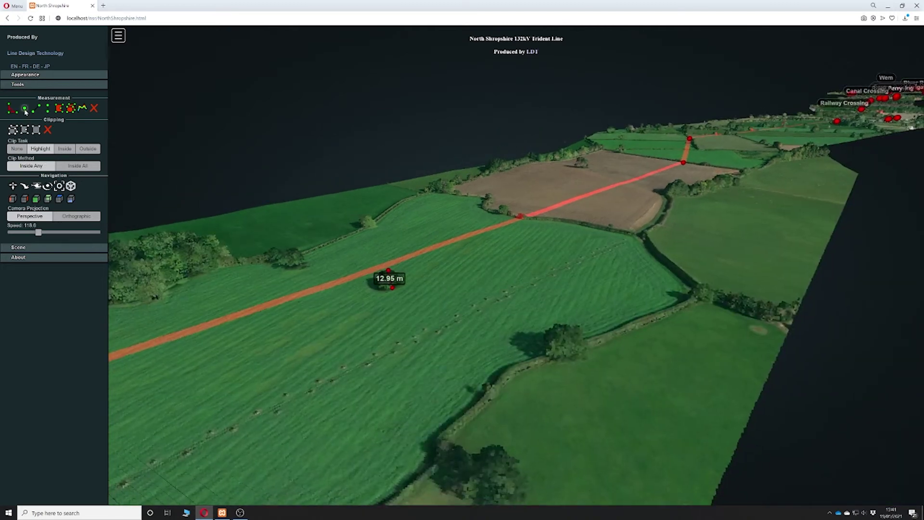
{"action": "left_click", "coordinate": [208, 367]}
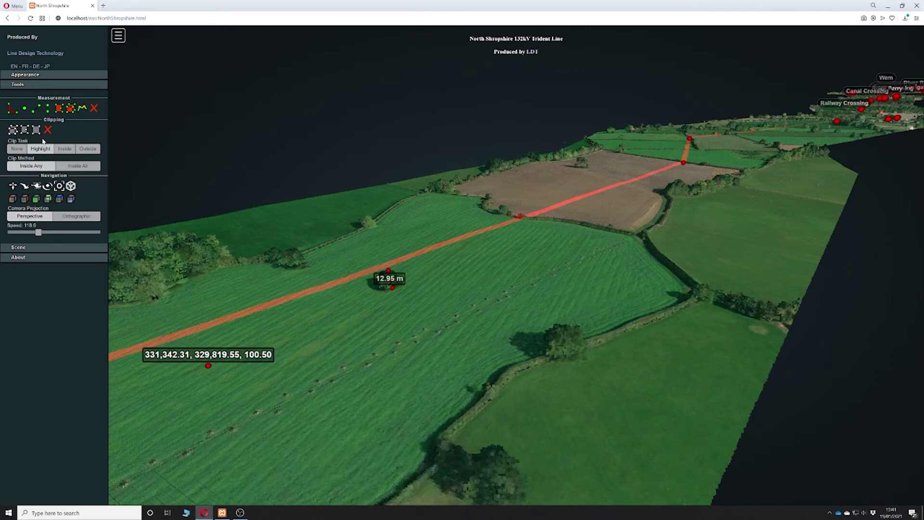
{"action": "left_click", "coordinate": [37, 109]}
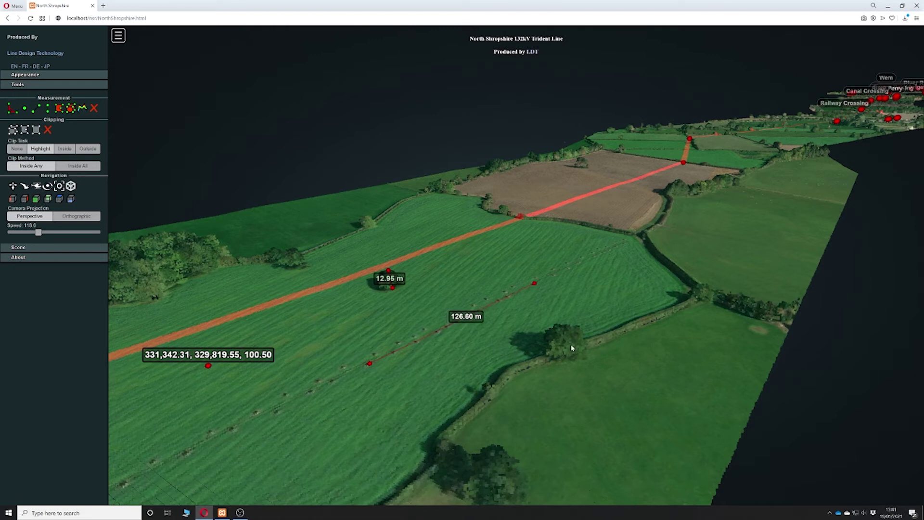
{"action": "right_click", "coordinate": [590, 281]}
{"action": "left_click", "coordinate": [30, 18]}
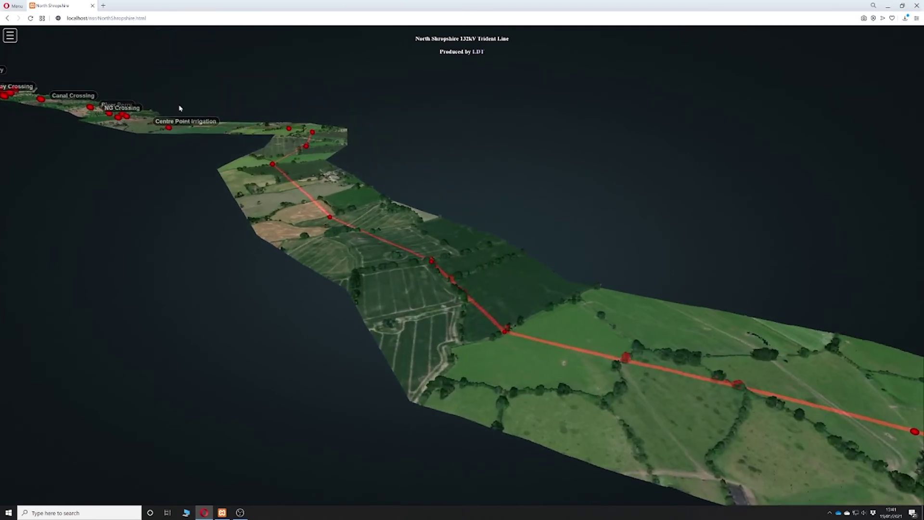
Zoom out to show the route from Canal Crossing past River Perry and NG Crossing
{"action": "scroll", "coordinate": [130, 137], "scroll_direction": "down", "scroll_amount": 5}
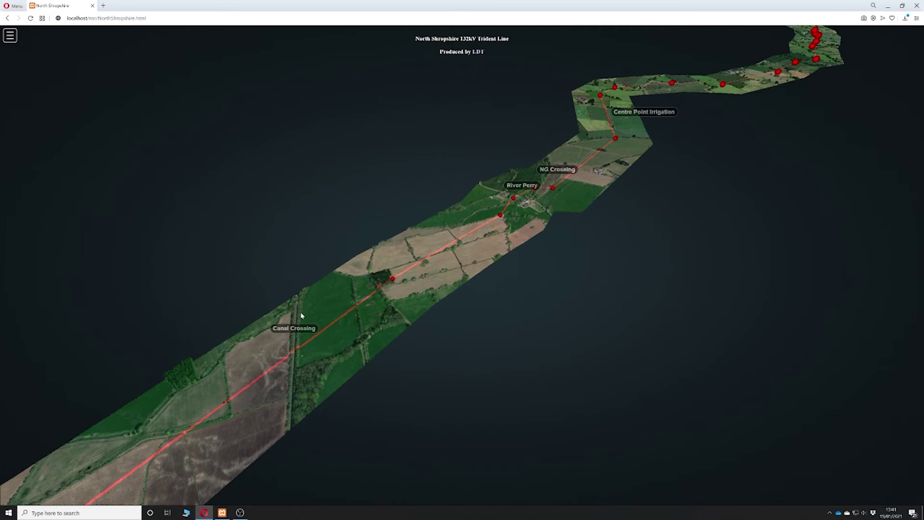
Open the sidebar and expand the Scene objects list of route section measurements
{"action": "left_click", "coordinate": [9, 36]}
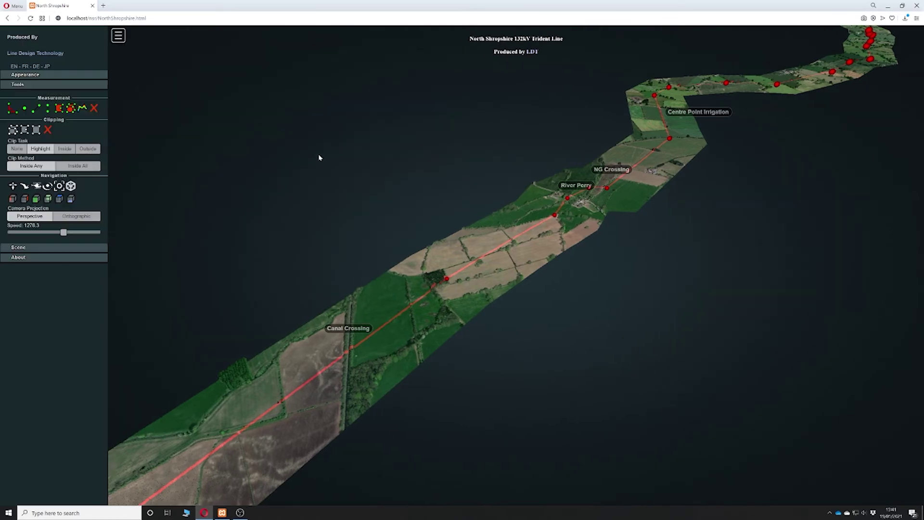
{"action": "left_click", "coordinate": [21, 248]}
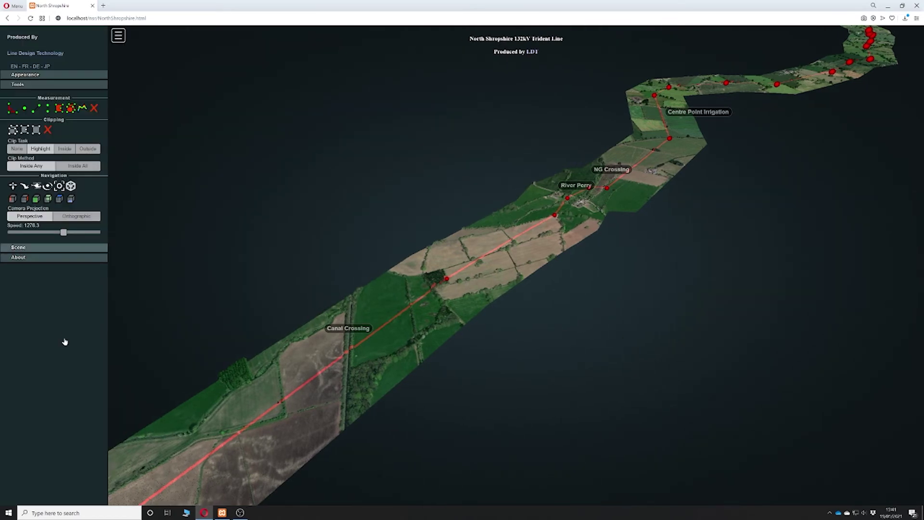
{"action": "scroll", "coordinate": [70, 328], "scroll_direction": "down", "scroll_amount": 7}
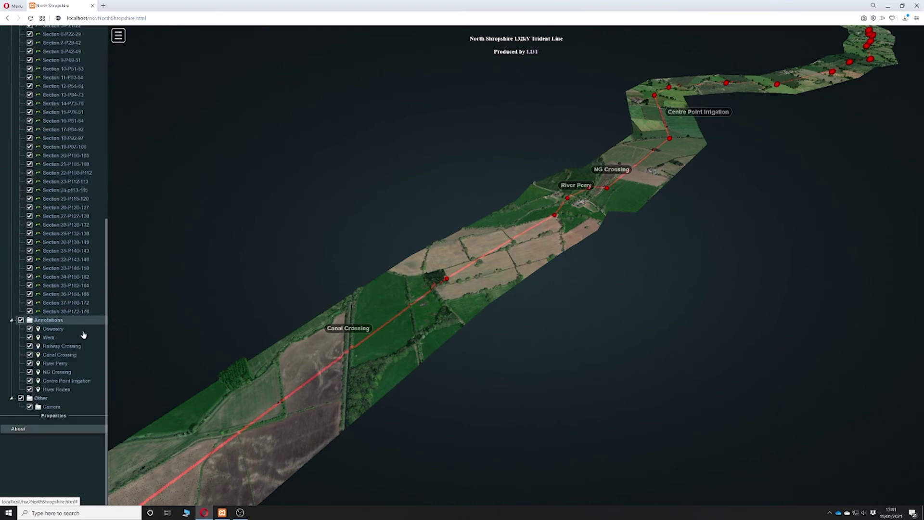
{"action": "scroll", "coordinate": [85, 340], "scroll_direction": "up", "scroll_amount": 5}
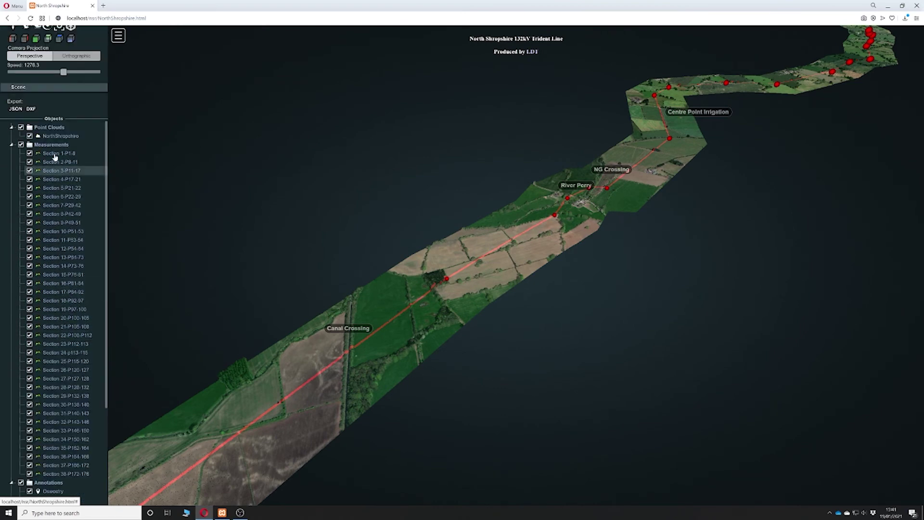
{"action": "left_click", "coordinate": [30, 231]}
{"action": "left_click", "coordinate": [29, 232]}
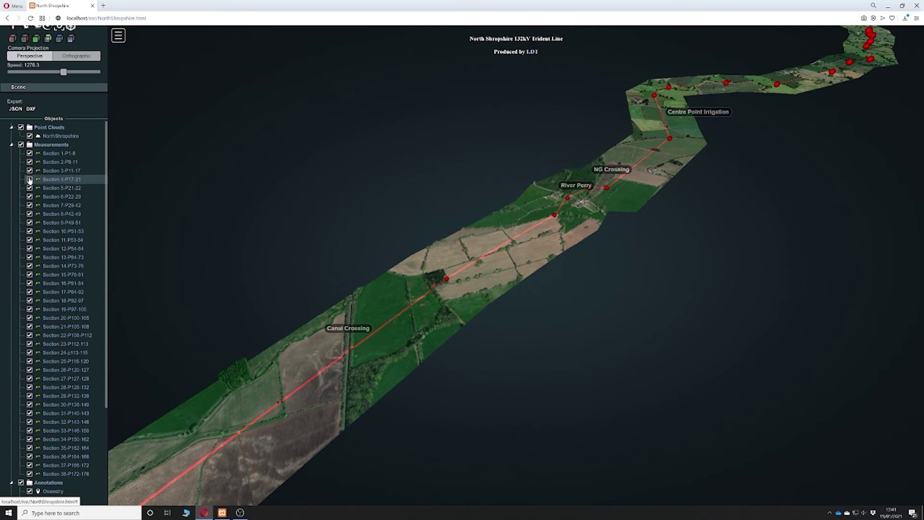
Hide Sections 4-P17-21 and 8-P42-49, then select Section 10-P51-53
{"action": "left_click", "coordinate": [30, 179]}
{"action": "left_click", "coordinate": [29, 214]}
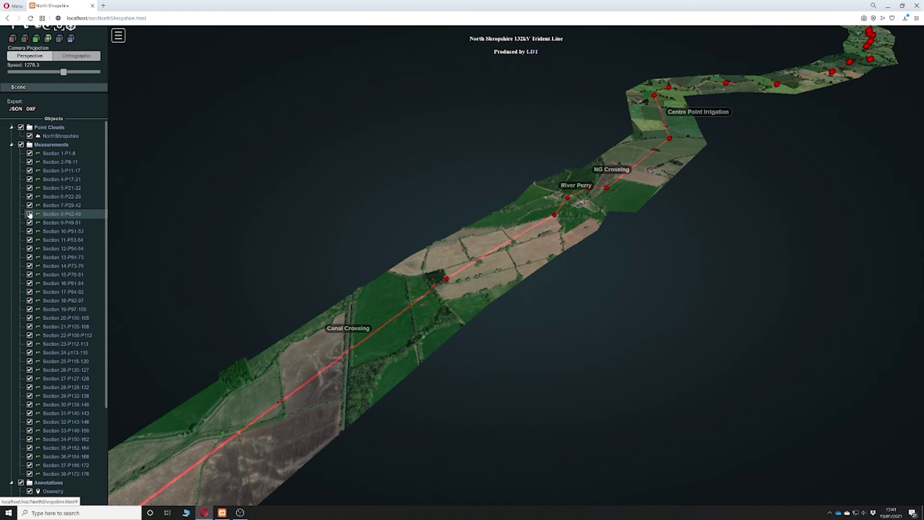
{"action": "left_click", "coordinate": [29, 215]}
{"action": "left_click", "coordinate": [29, 240]}
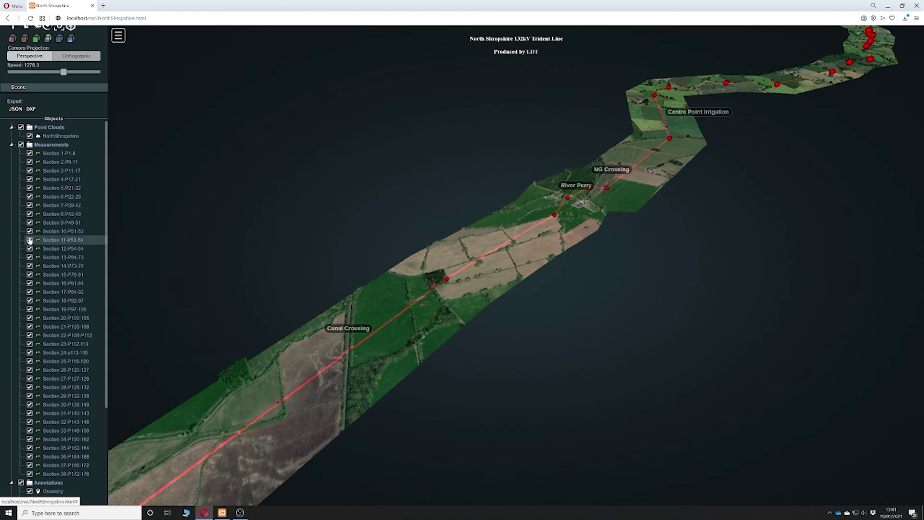
{"action": "left_click", "coordinate": [77, 276]}
{"action": "left_click", "coordinate": [63, 242]}
{"action": "left_click", "coordinate": [64, 232]}
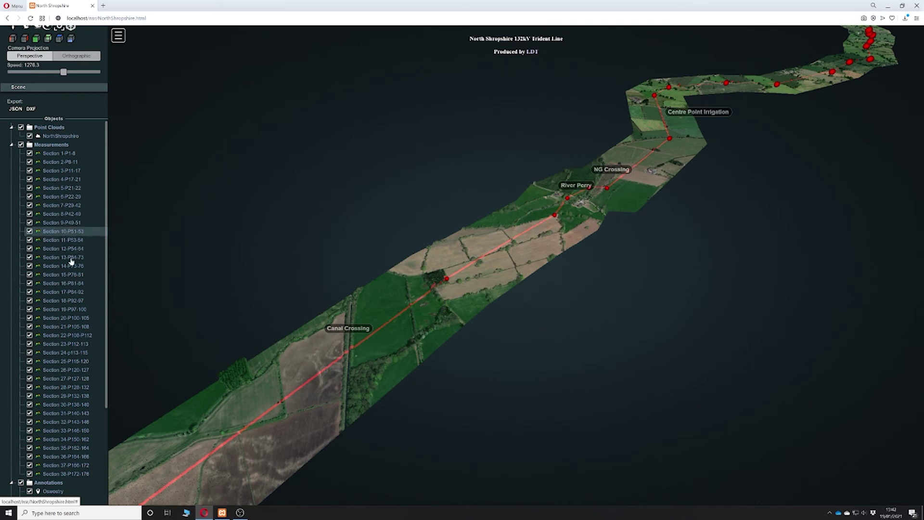
Show Section 10-P51-53's 10,266-point 2D height profile, then reload to the full-route overview
{"action": "scroll", "coordinate": [72, 261], "scroll_direction": "down", "scroll_amount": 5}
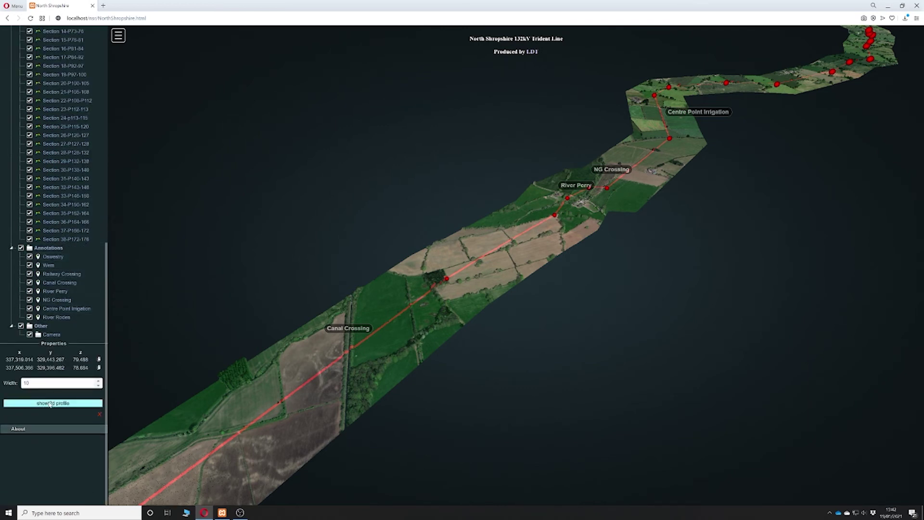
{"action": "left_click", "coordinate": [50, 403]}
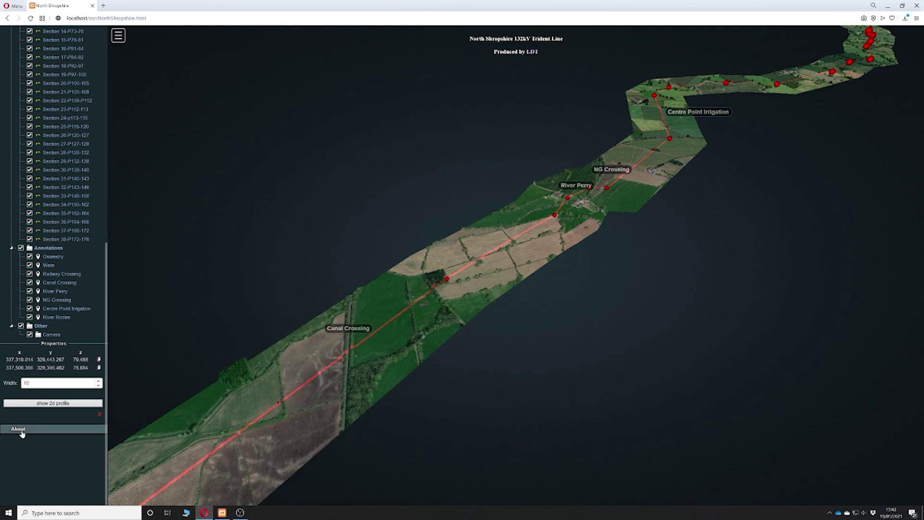
{"action": "left_click", "coordinate": [30, 19]}
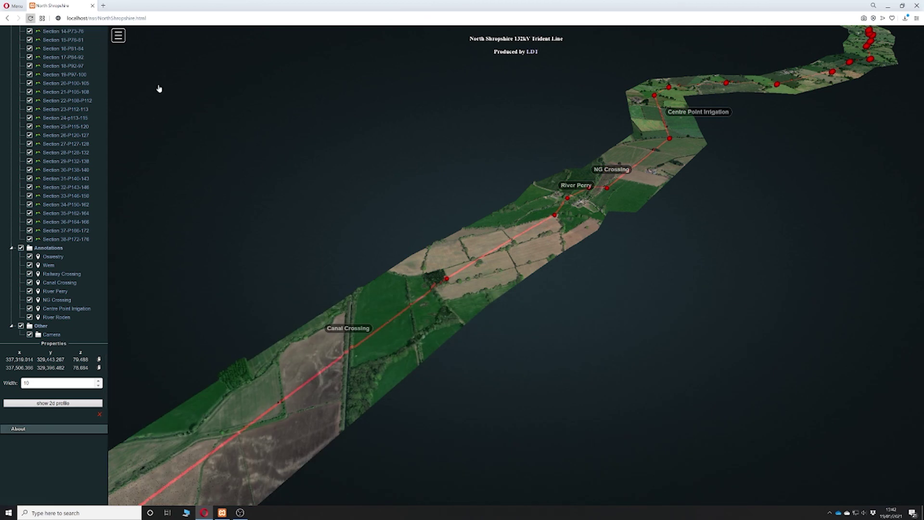